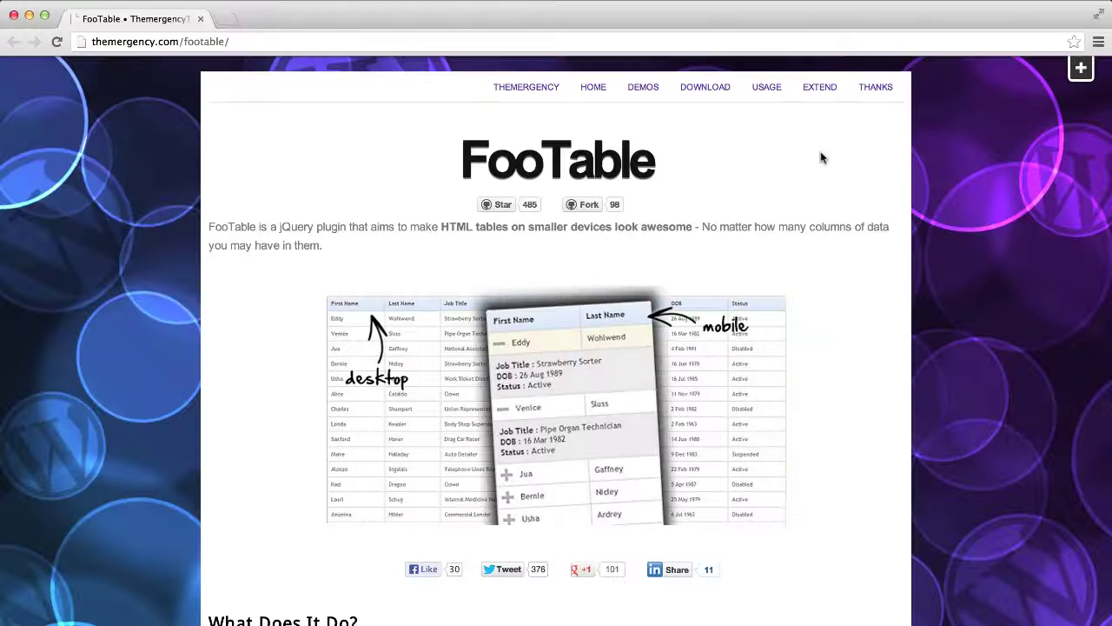
Step: Open the Responsive showcase from the FooTable page's demos and show the simple table in the phone viewport
click(645, 90)
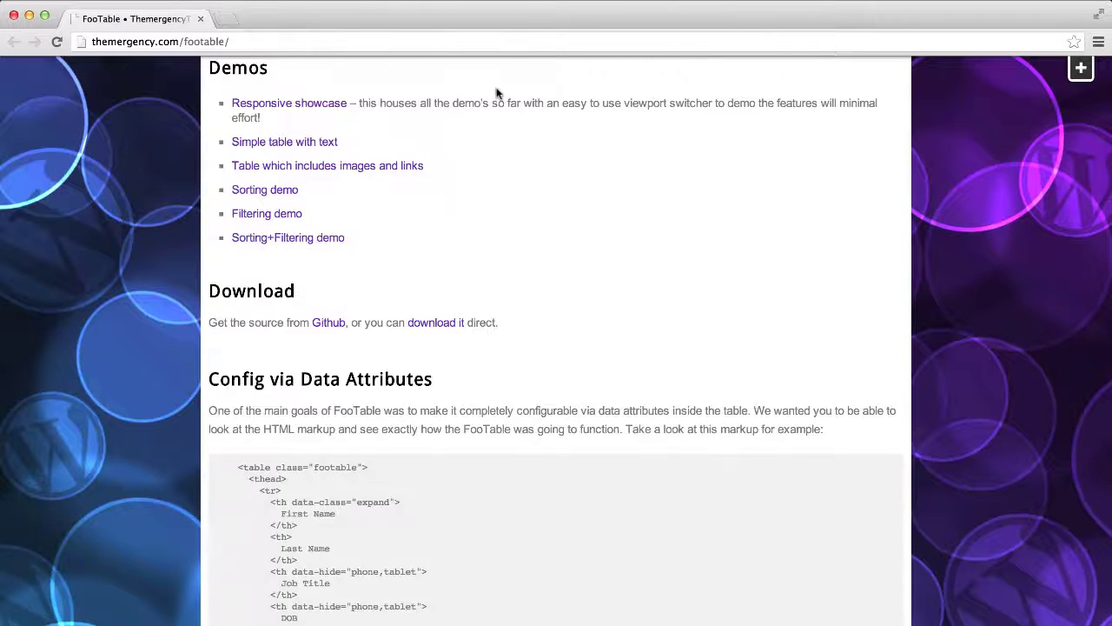
click(326, 106)
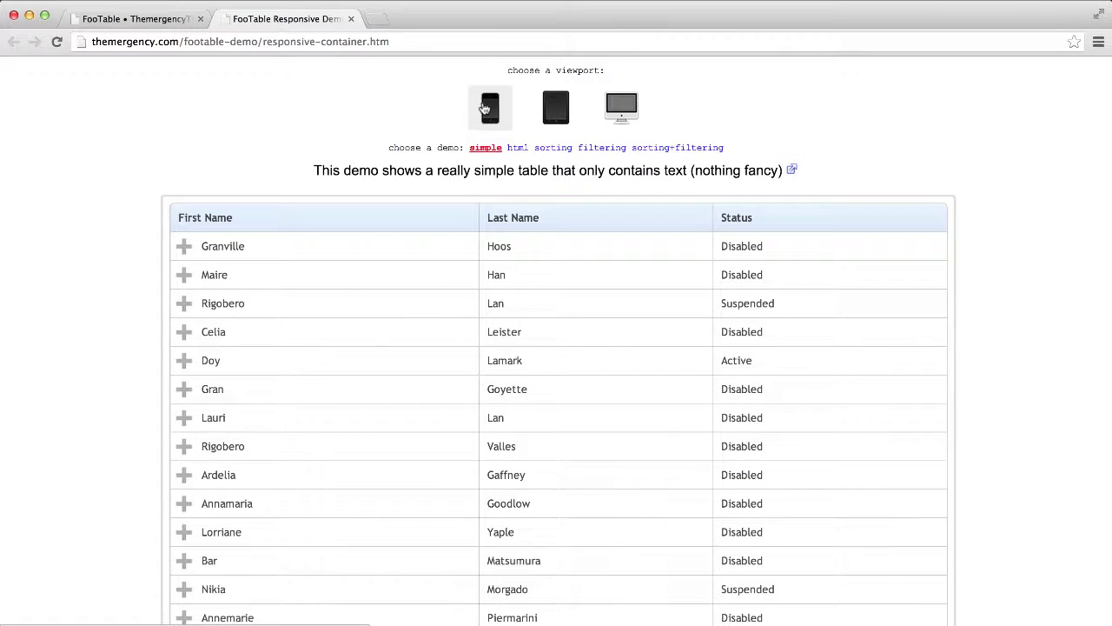
click(486, 108)
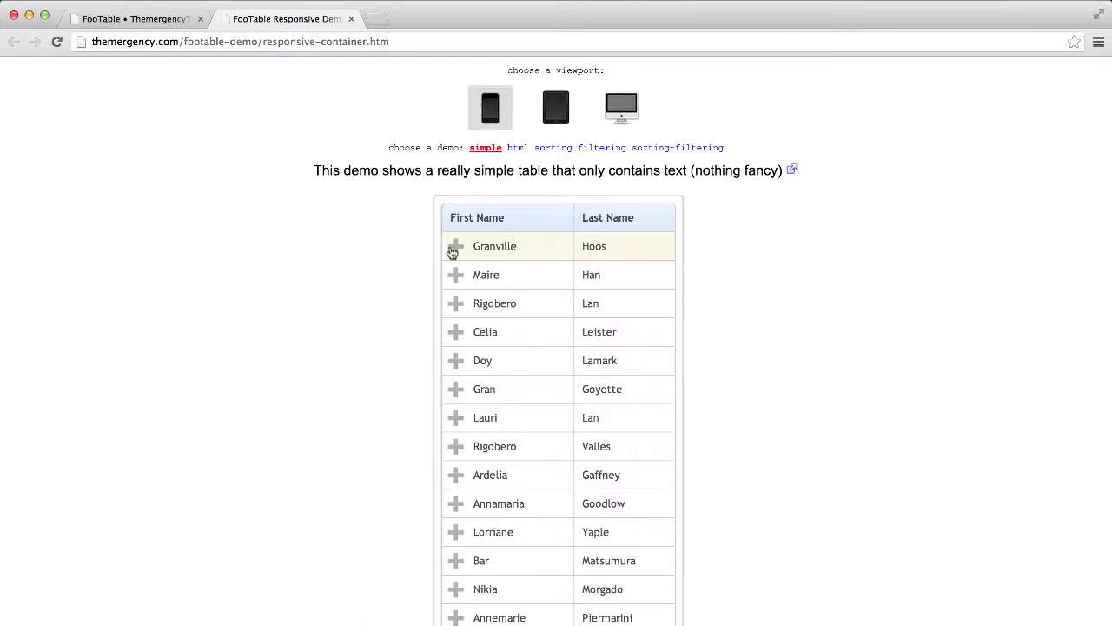
Step: Expand and collapse the first two table rows, and view the demo in the tablet and desktop viewports
click(453, 251)
click(451, 246)
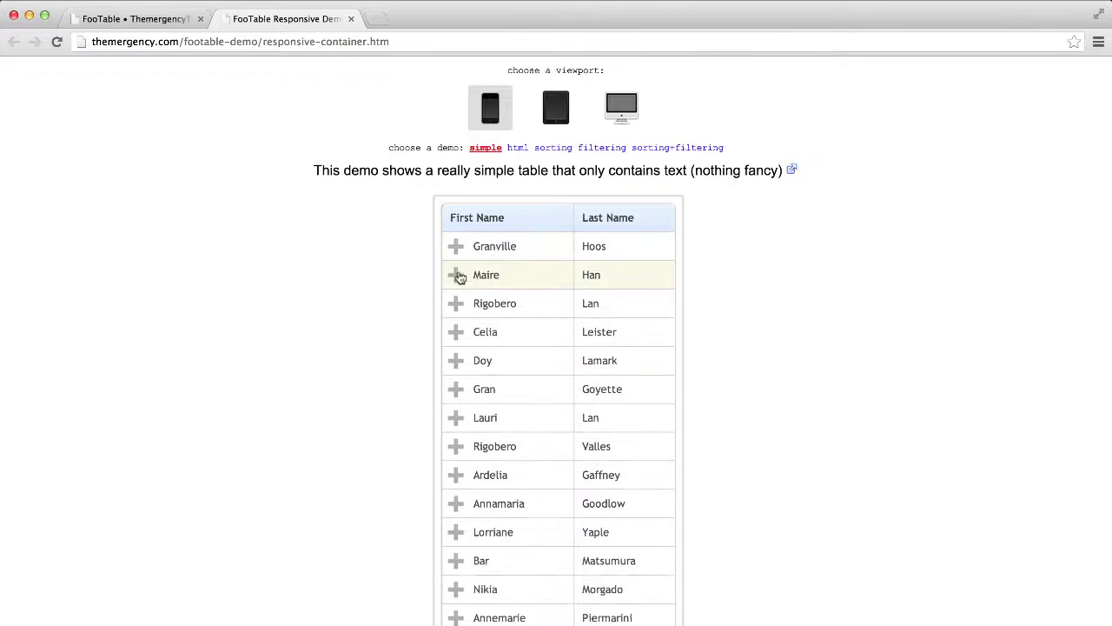
click(454, 275)
click(454, 276)
click(557, 116)
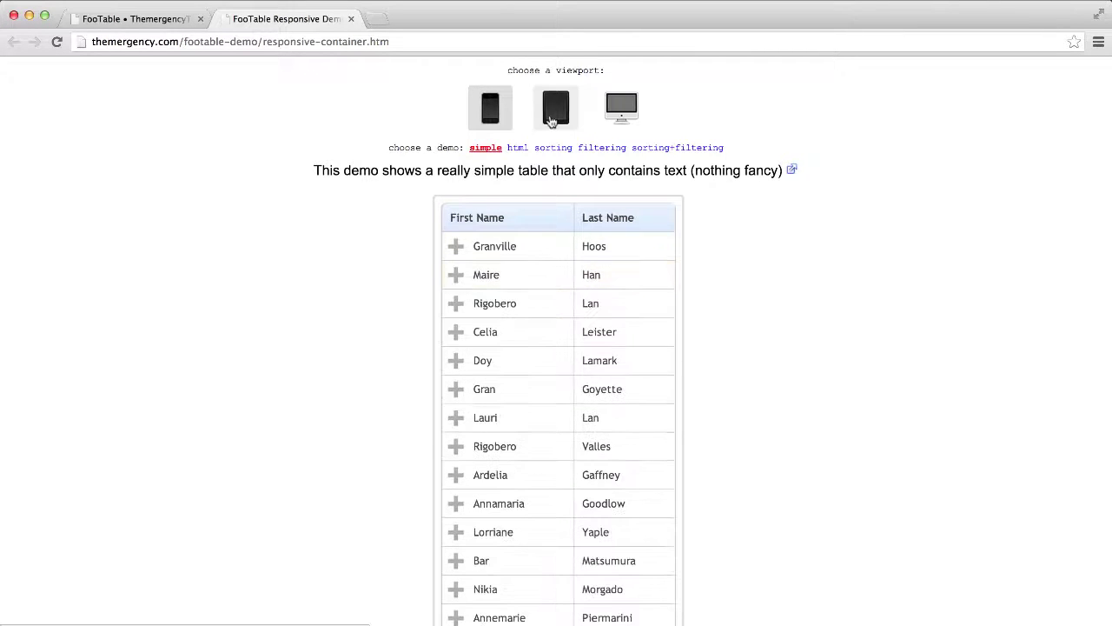
click(620, 108)
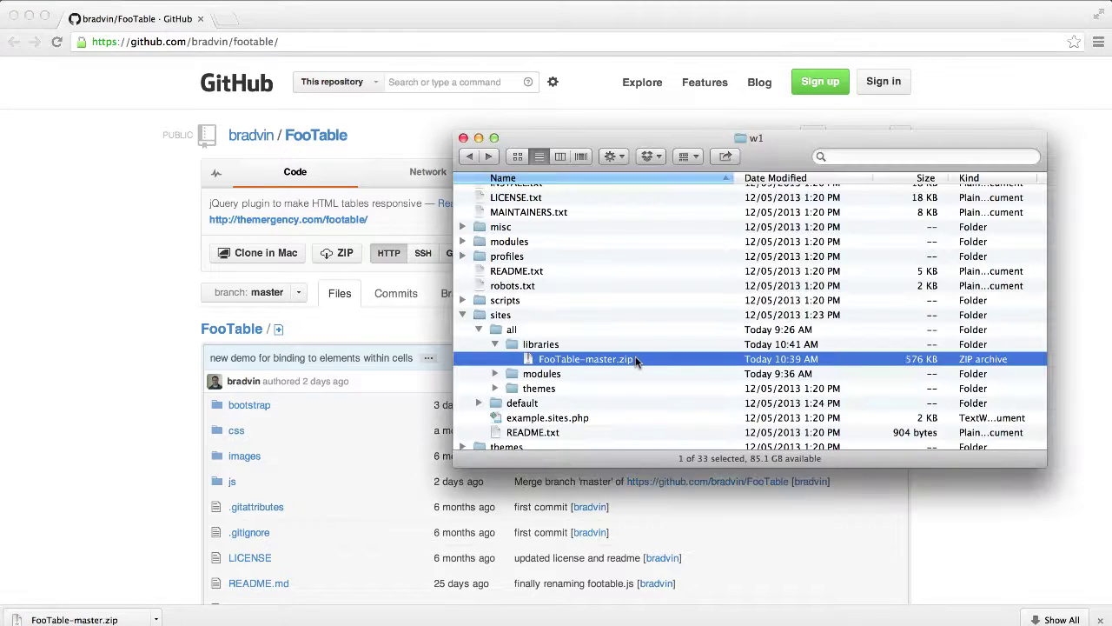
Step: Extract FooTable-master.zip in the libraries folder and rename the extracted folder to FooTable
double_click(633, 359)
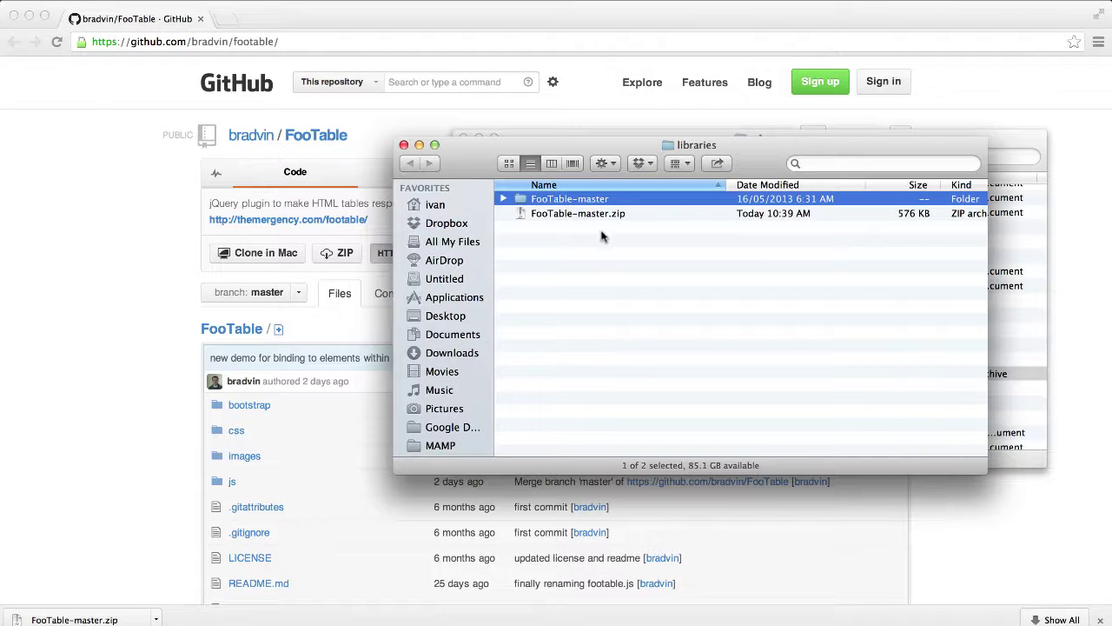
click(595, 204)
key(Right)
key(BackSpace)
key(BackSpace)
key(BackSpace)
key(BackSpace)
key(BackSpace)
key(BackSpace)
key(BackSpace)
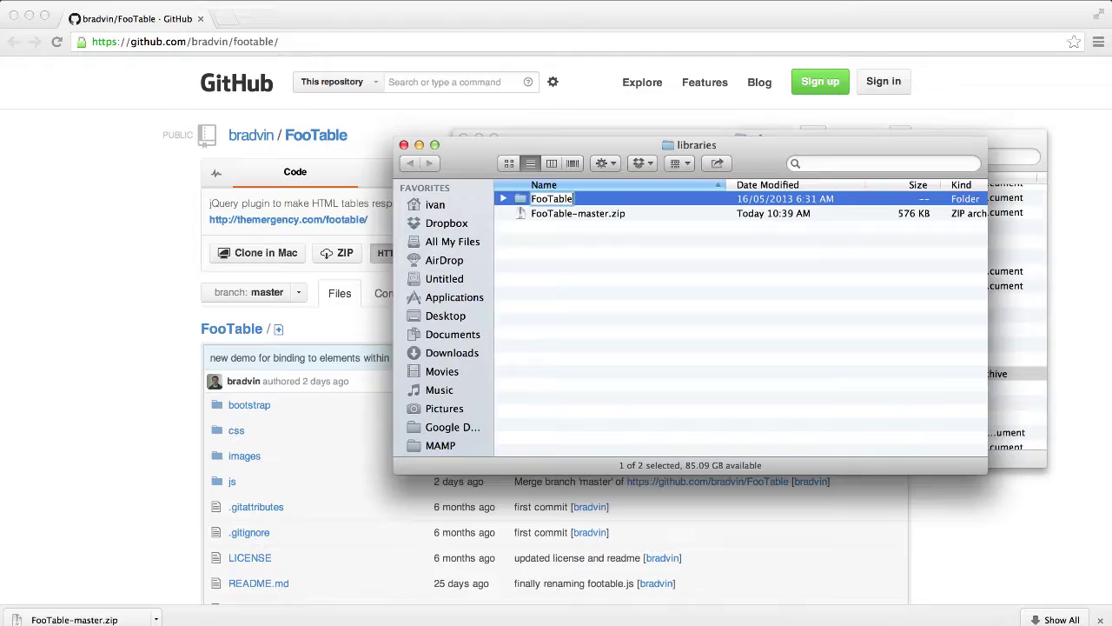
key(Return)
Step: Delete FooTable-master.zip from the libraries folder and close that folder's window
click(583, 218)
key(super+BackSpace)
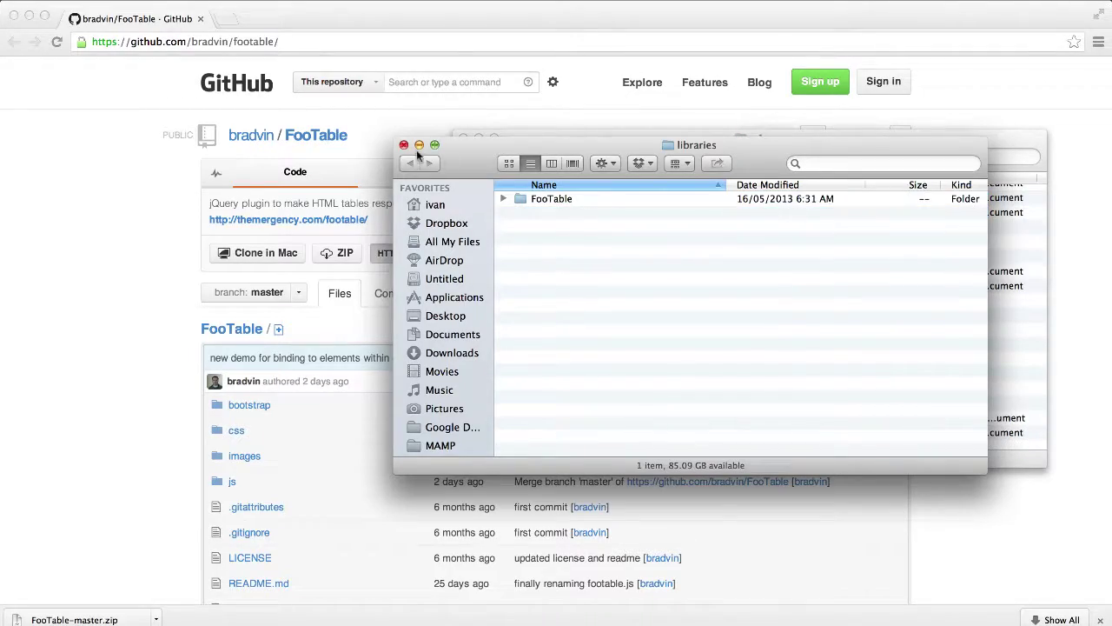
click(403, 145)
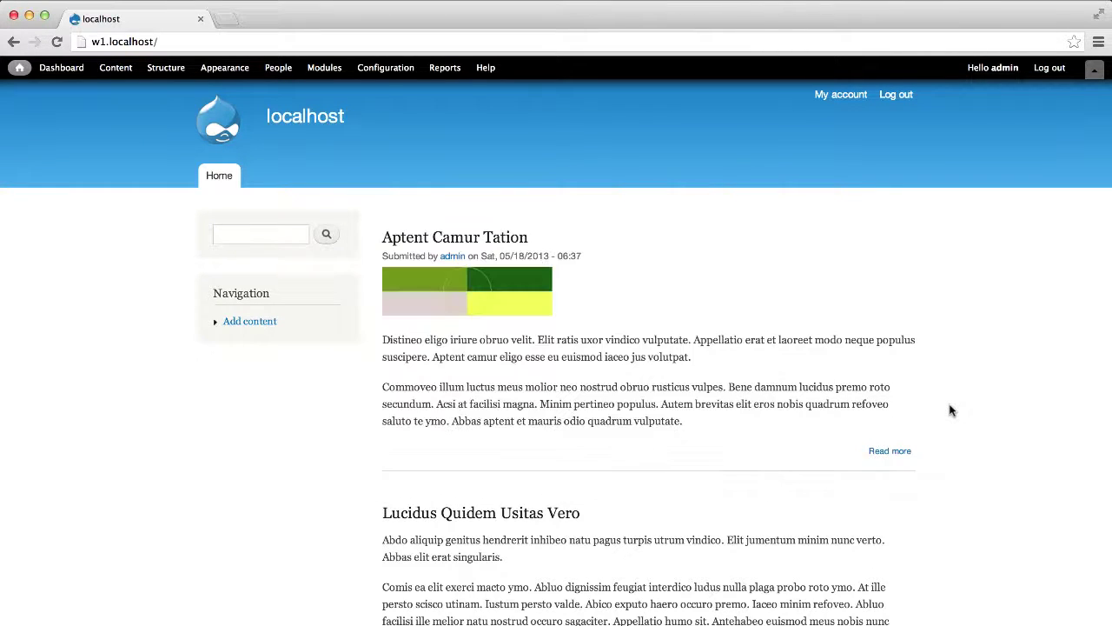
Step: Start a new view on the Drupal site and name it FooTable
click(166, 69)
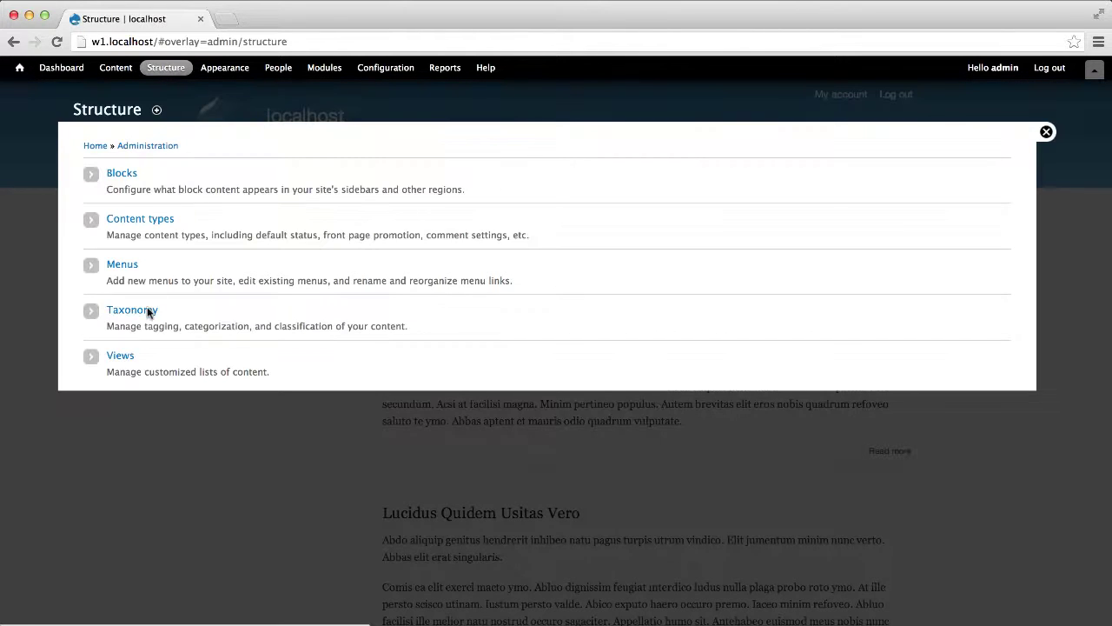
click(130, 356)
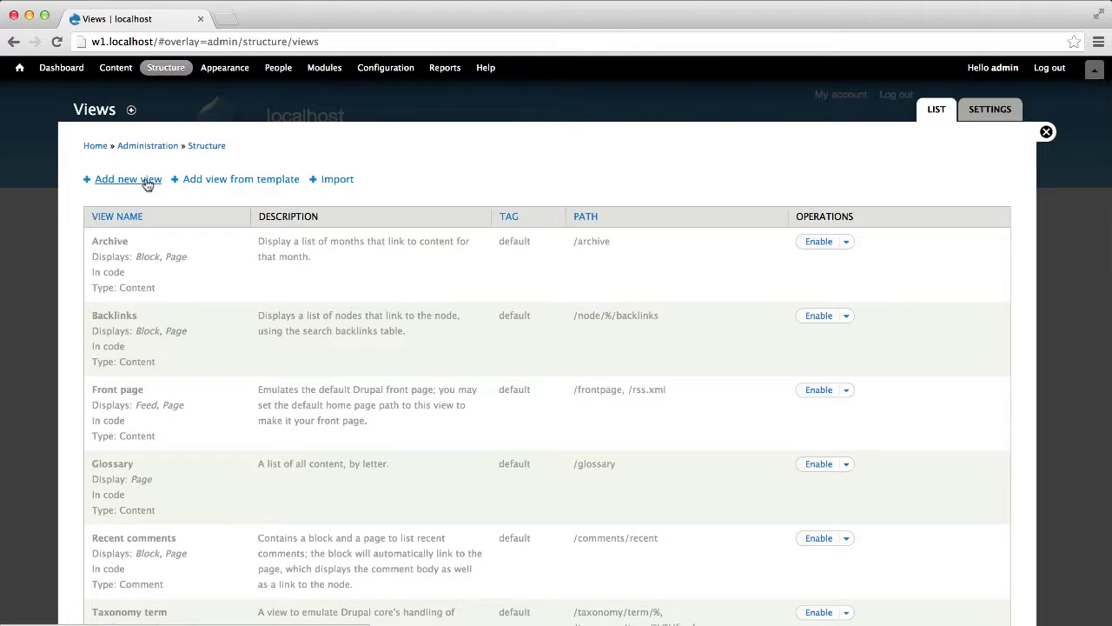
click(148, 183)
click(146, 187)
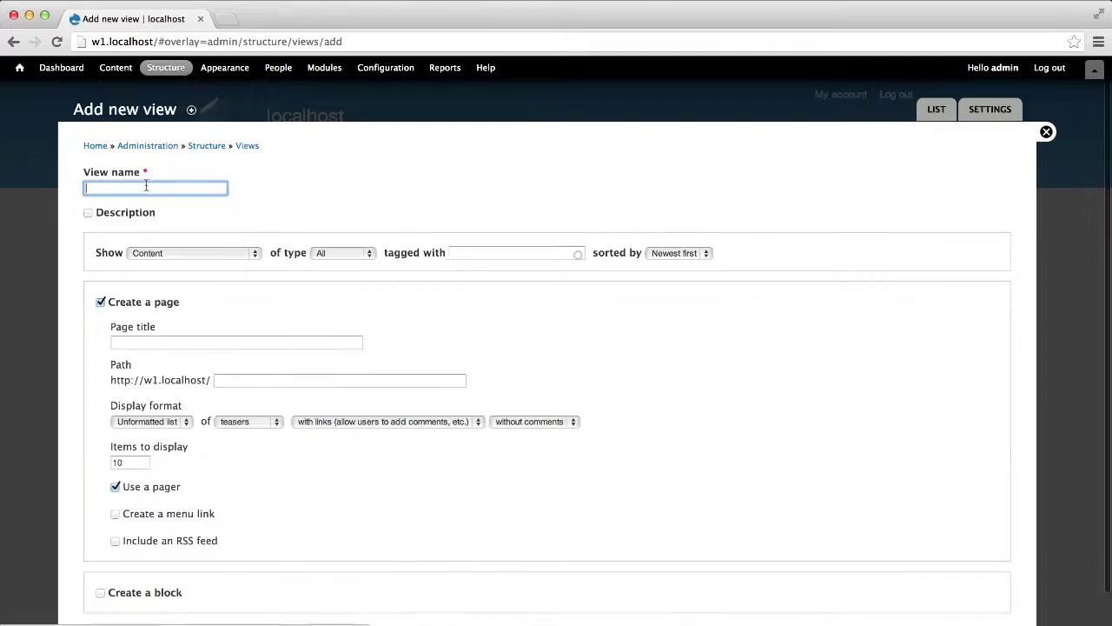
text(FooTable)
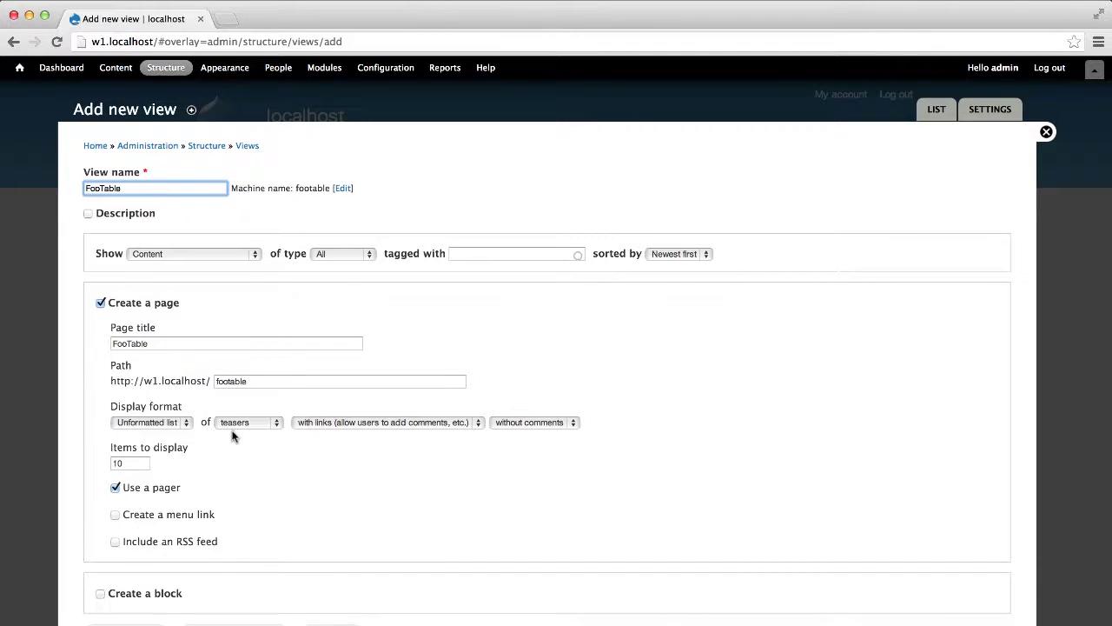
Step: Set the page's display format to FooTable, continue to the view editor and save the view
scroll(233, 434, down, 1)
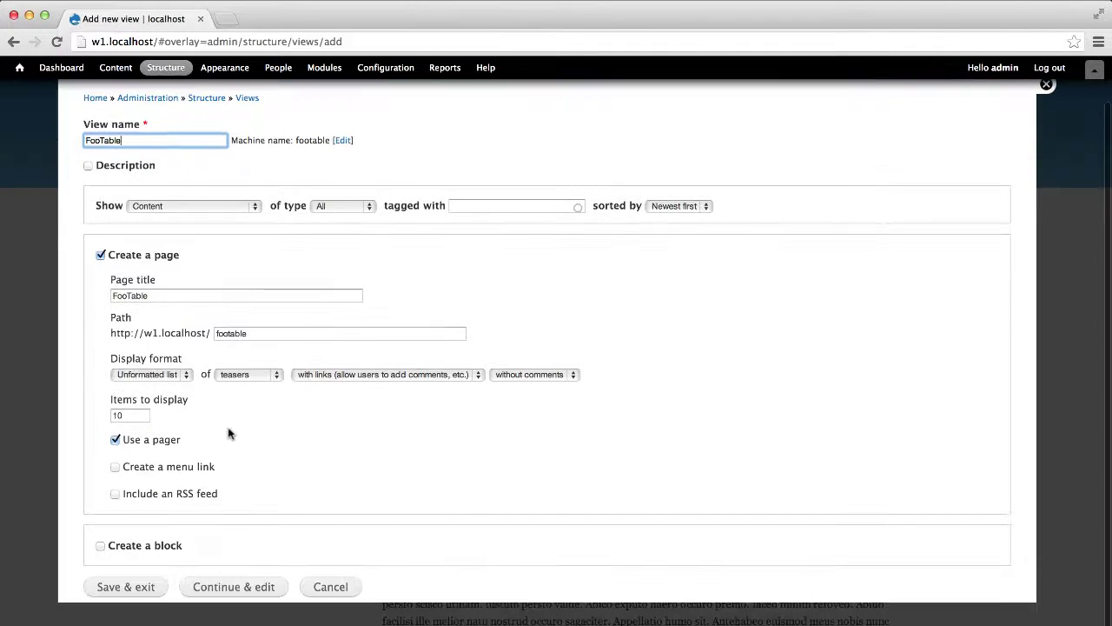
click(181, 375)
click(182, 311)
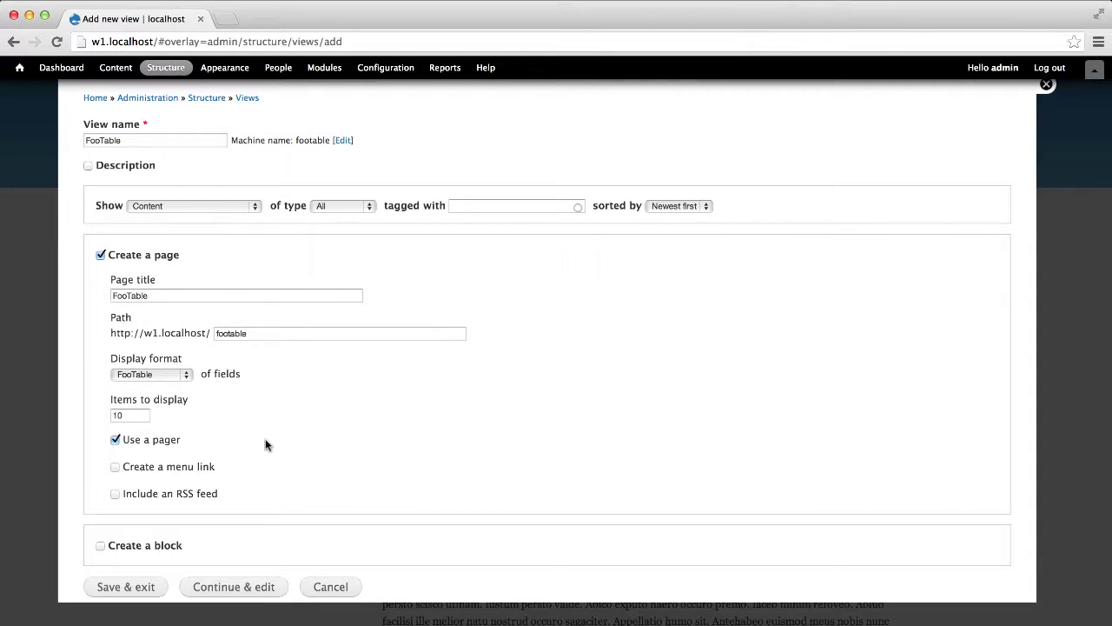
click(250, 588)
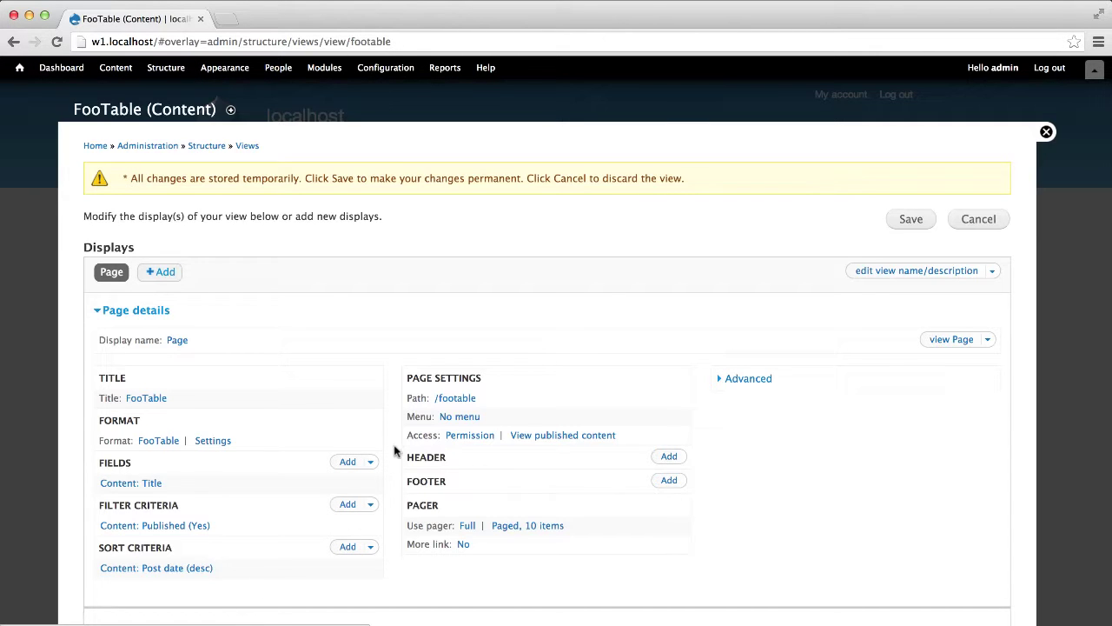
click(903, 219)
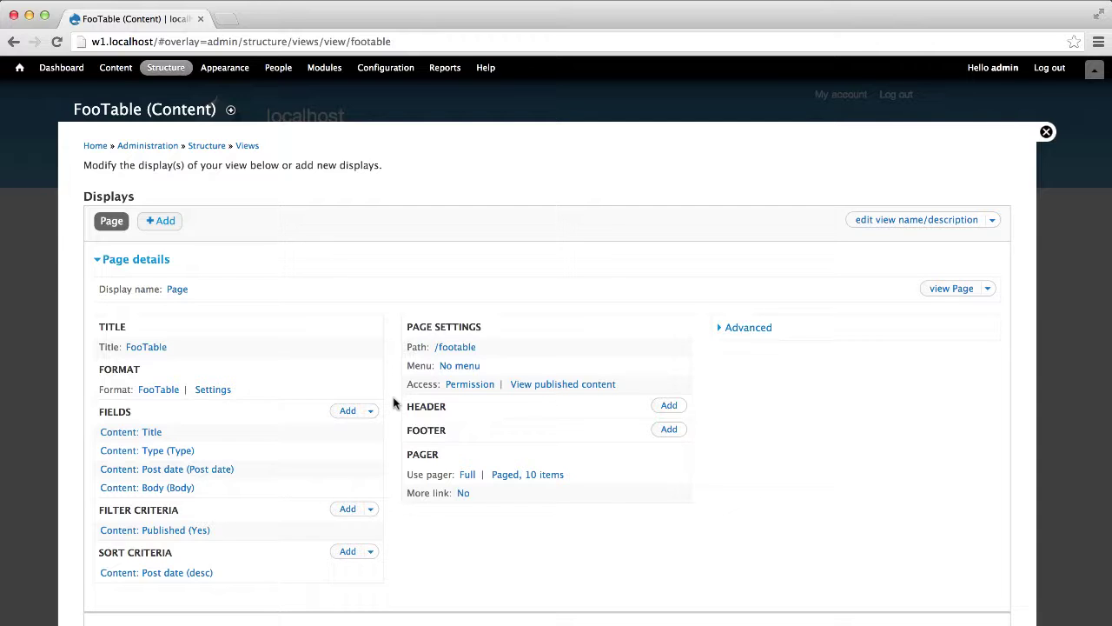
Step: Open the FooTable format settings and choose Content: Title as the expandable column
click(223, 390)
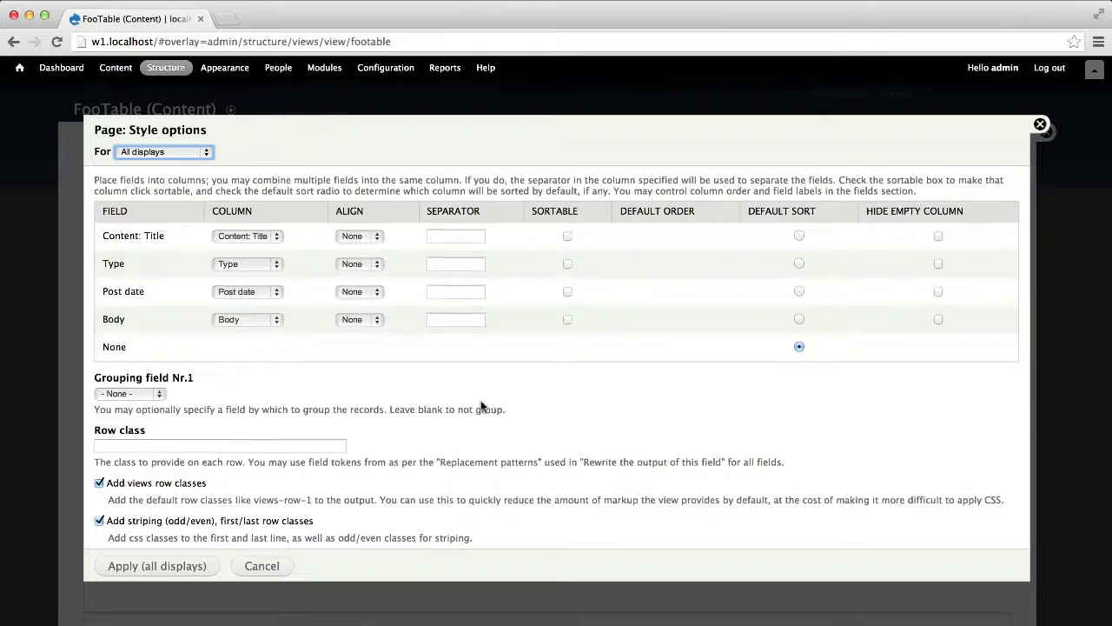
scroll(482, 405, down, 5)
scroll(482, 406, down, 5)
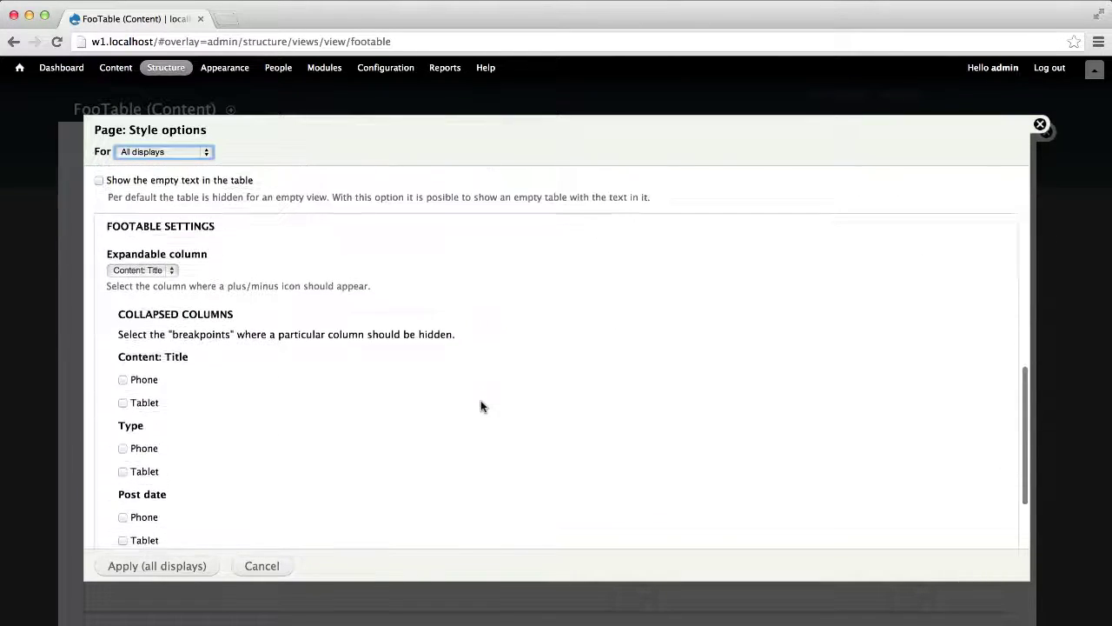
scroll(480, 406, up, 1)
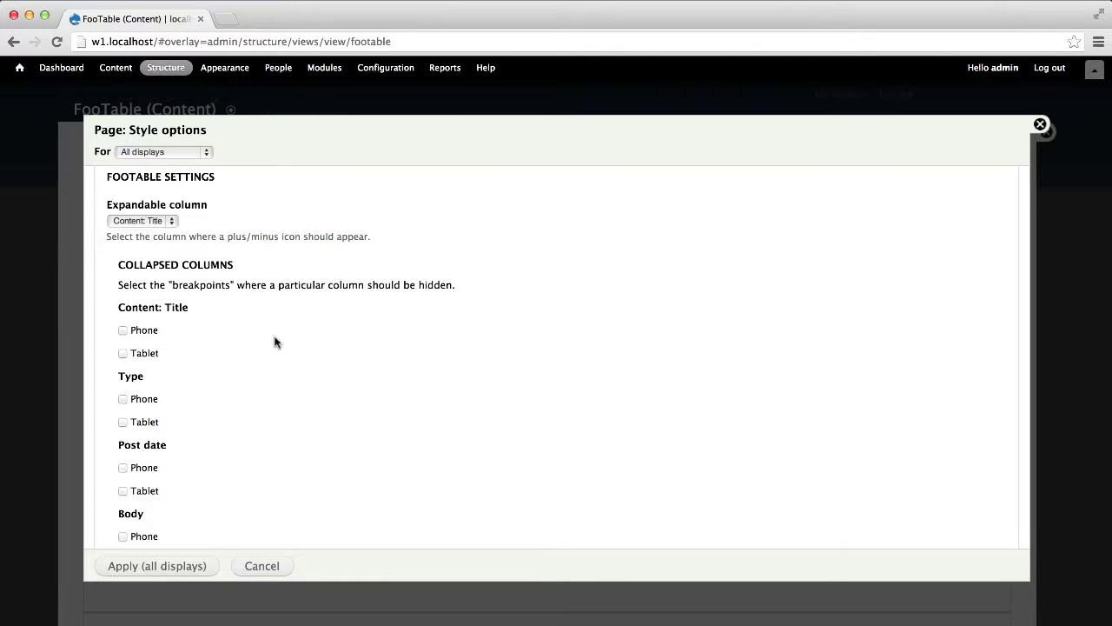
click(164, 222)
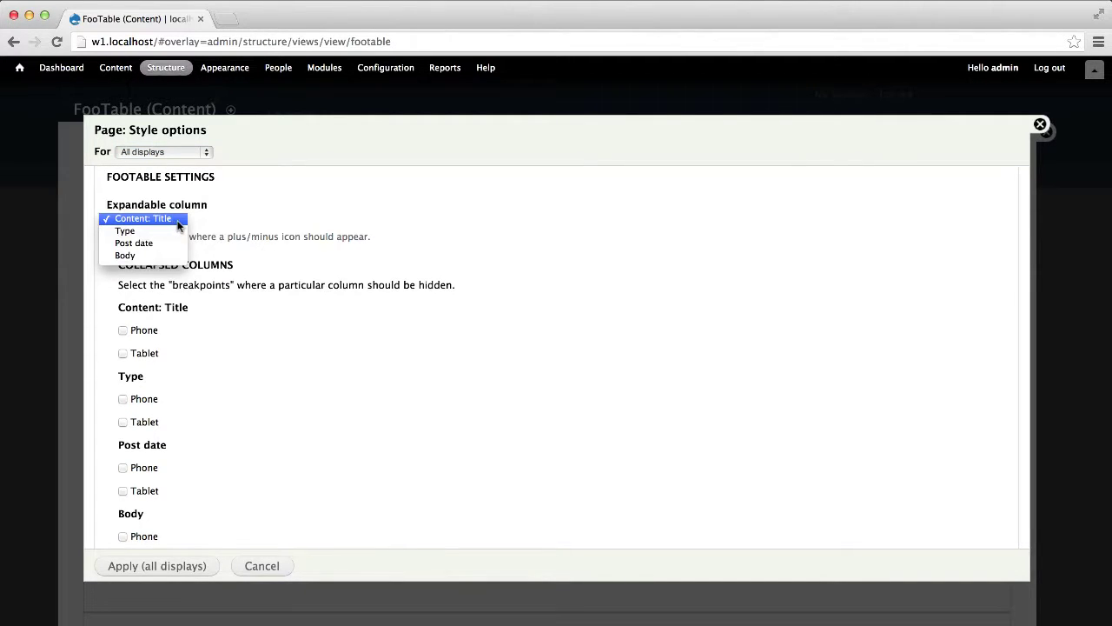
click(178, 222)
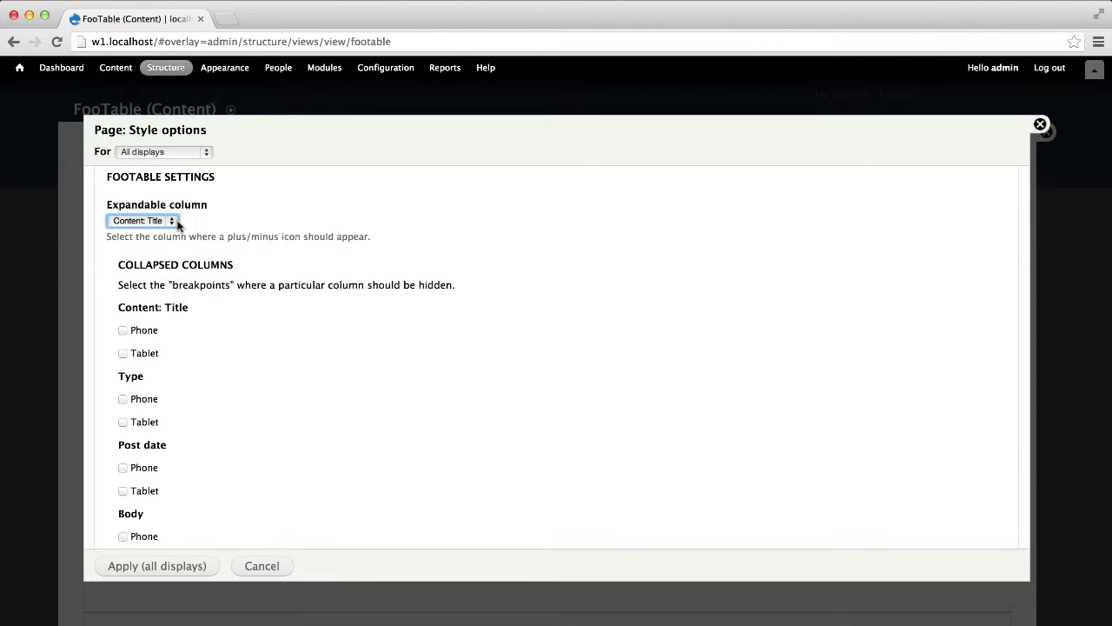
Step: Hide the Type, Post date and Body columns at the Phone breakpoint, apply to all displays and save the view
click(148, 400)
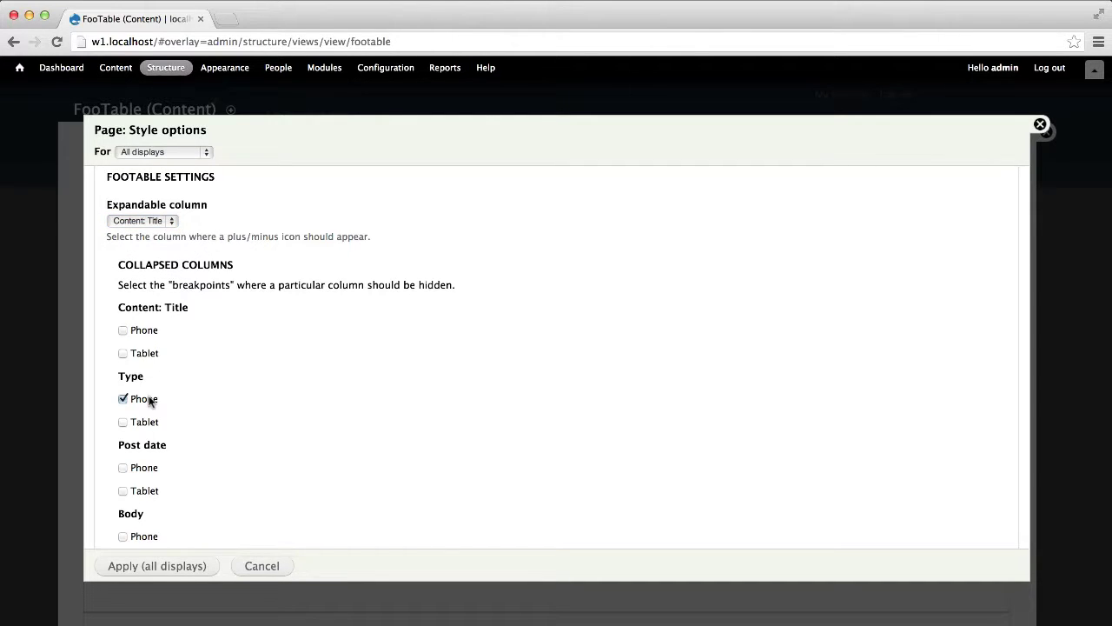
click(150, 468)
scroll(206, 470, down, 2)
click(154, 471)
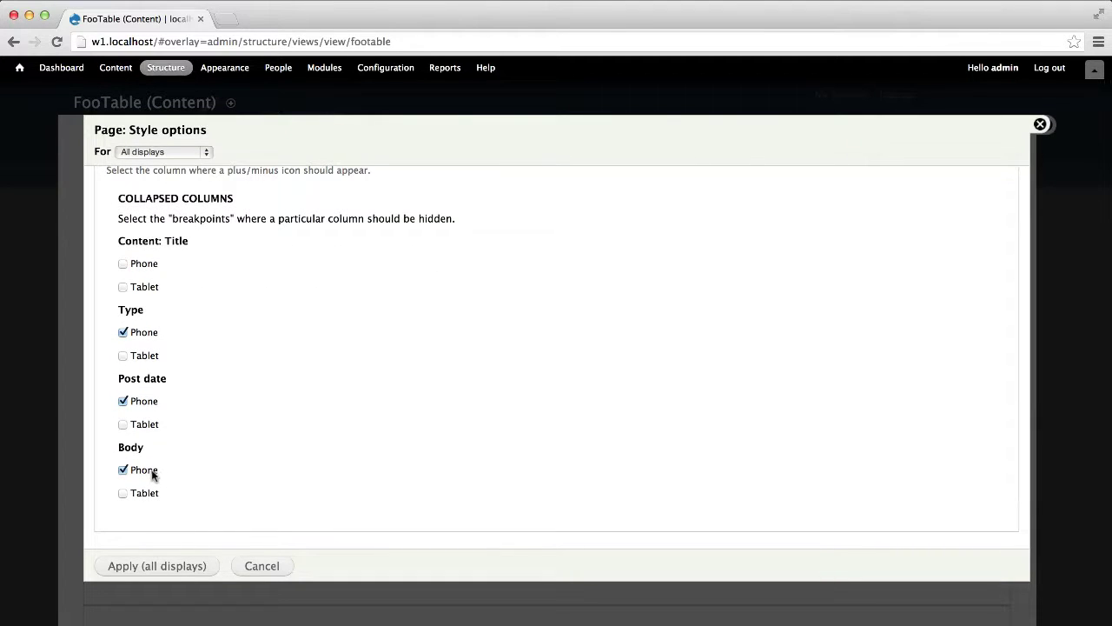
click(157, 566)
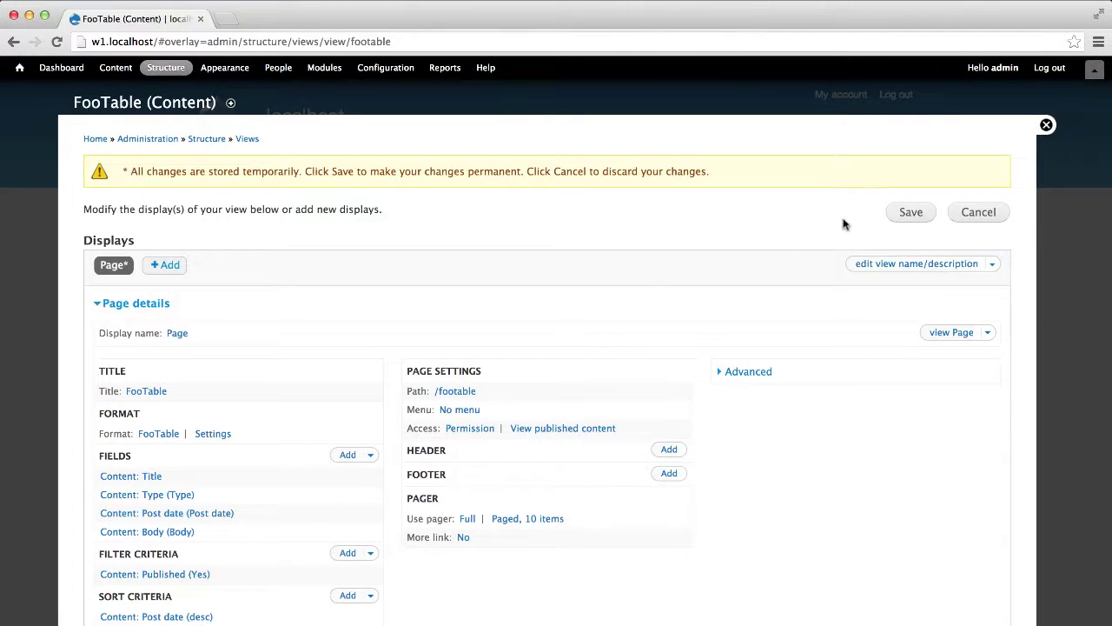
click(896, 216)
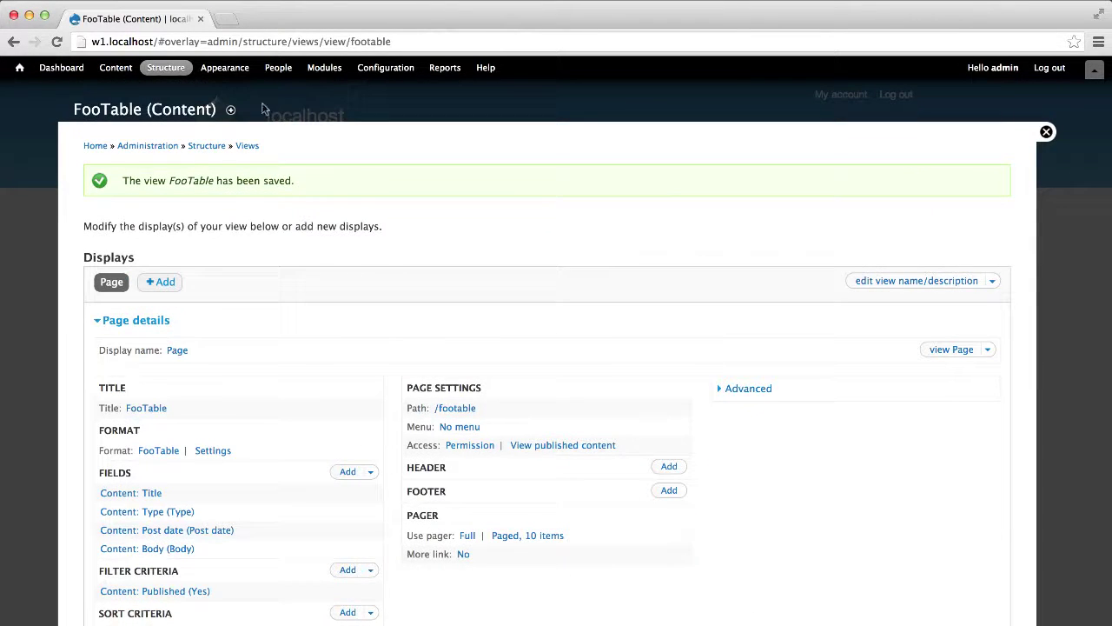
Step: Open the view's page at w1.localhost/footable in a new browser tab
click(226, 27)
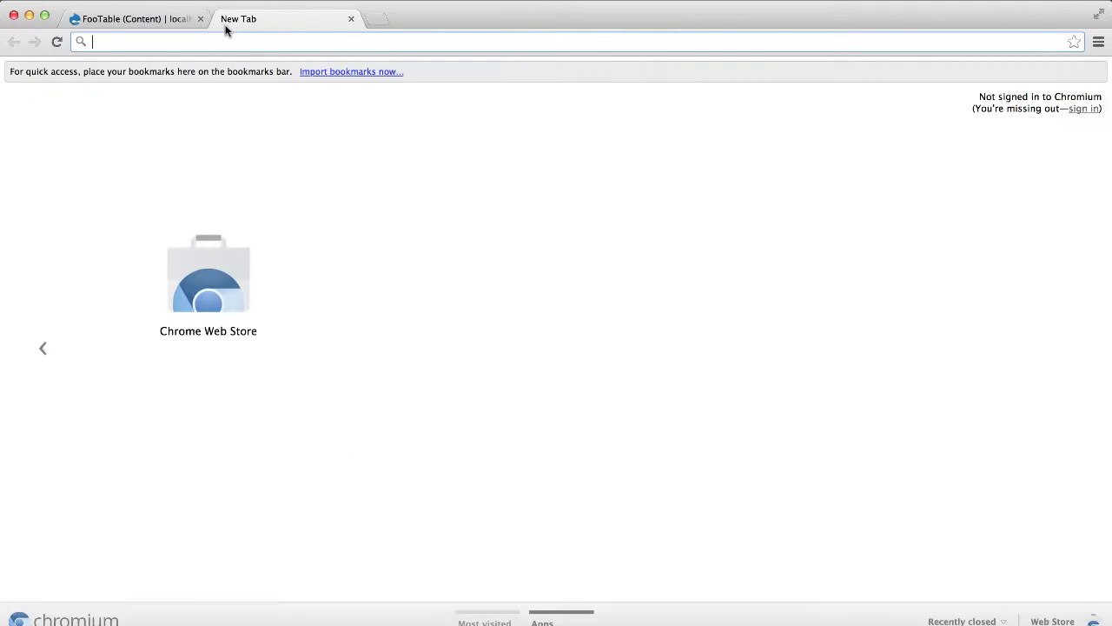
text(w1.localhost/footable)
key(Return)
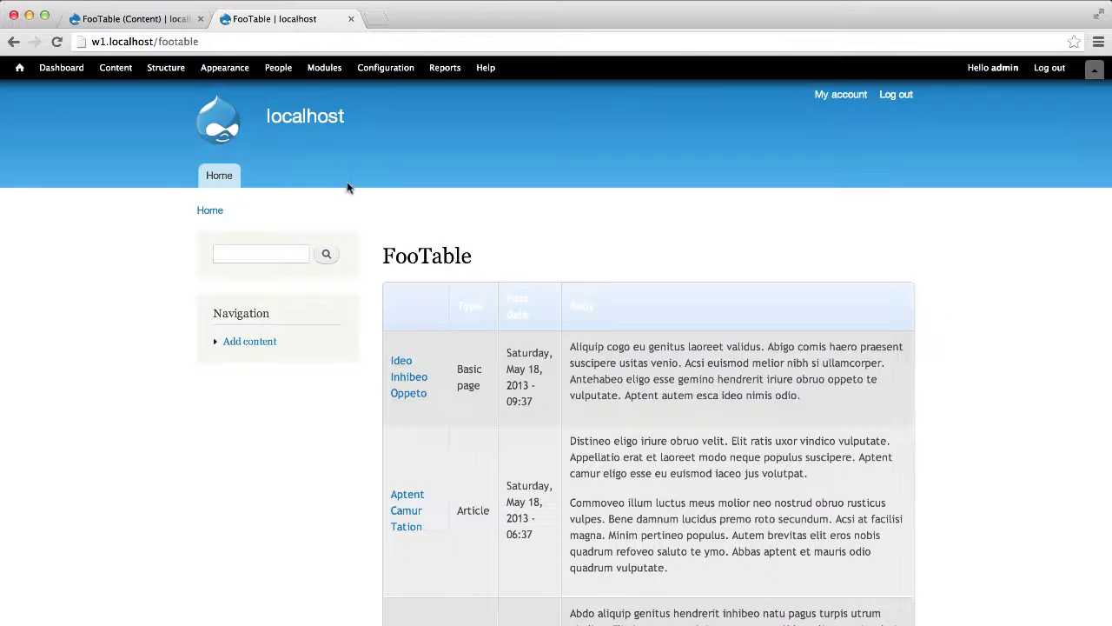